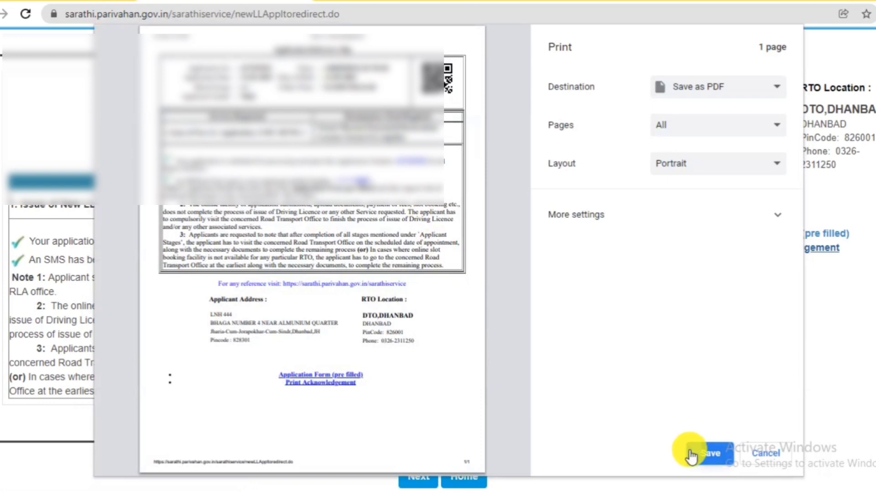
- Save the submitted application's acknowledgement page as a PDF and continue to the application status
click(690, 449)
click(321, 291)
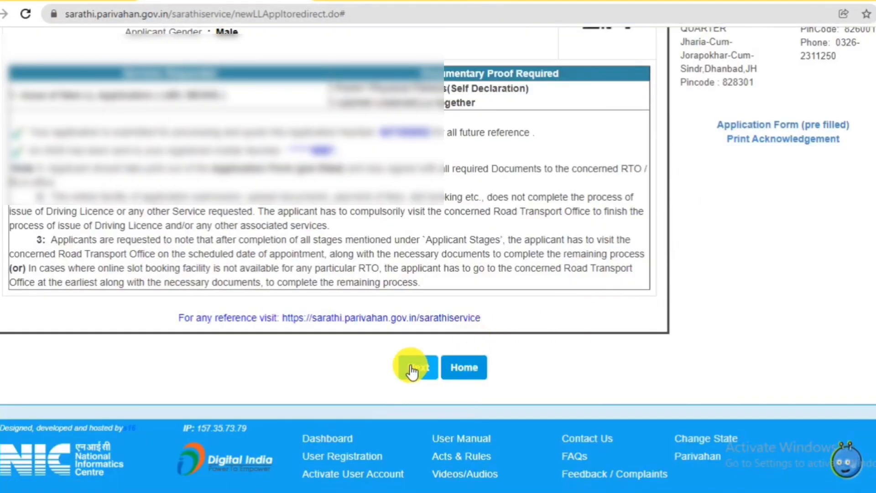
click(412, 371)
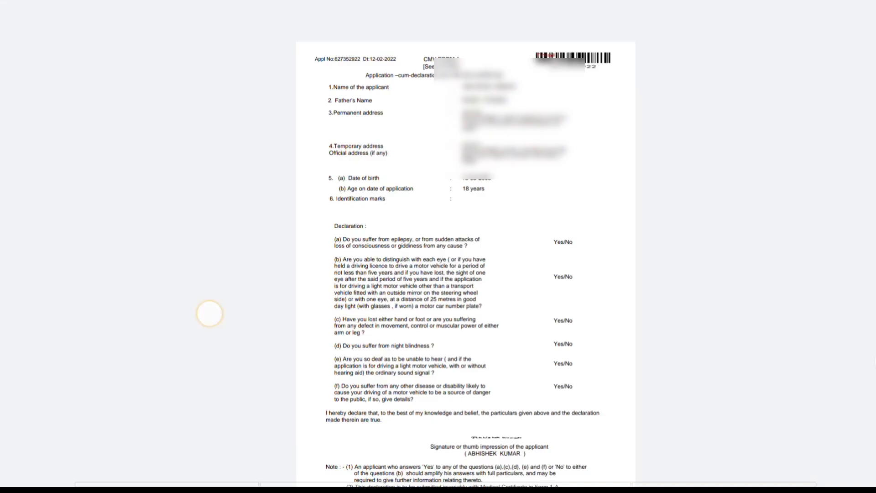
scroll(209, 313, down, 1)
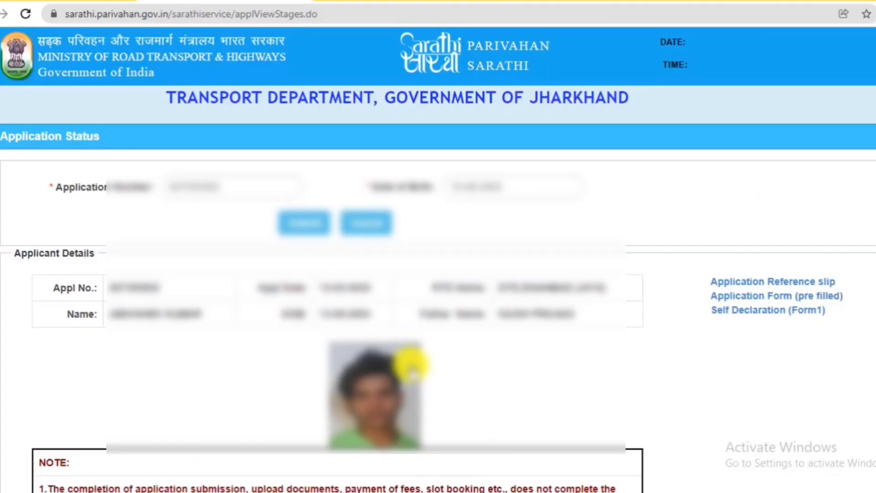
- Proceed with the Upload Documents stage, submitting the application details and confirming the applicant info
scroll(412, 372, down, 10)
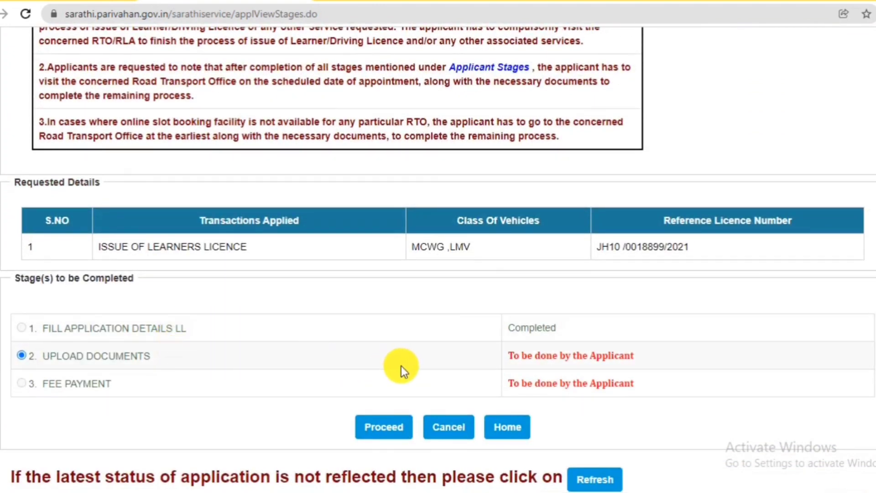
click(381, 428)
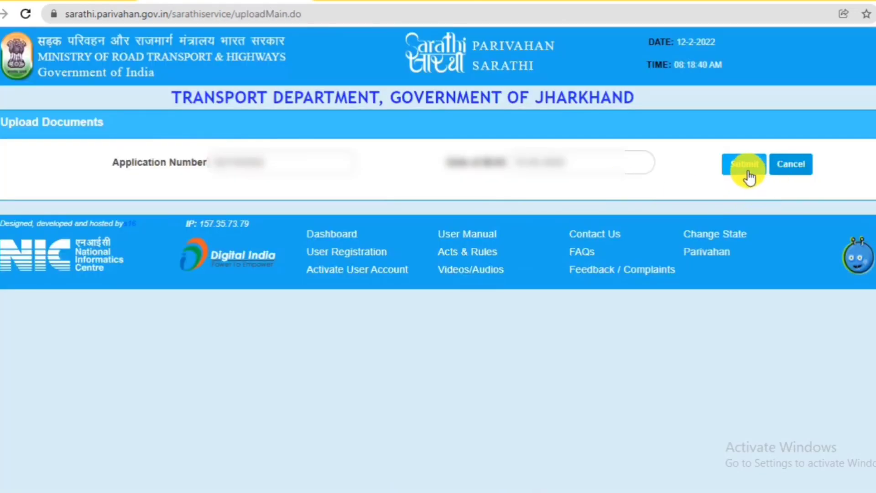
click(747, 172)
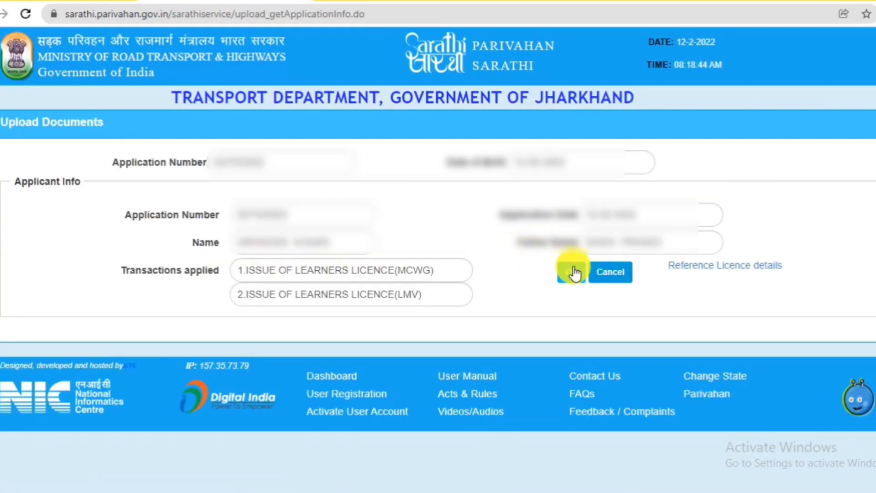
click(572, 272)
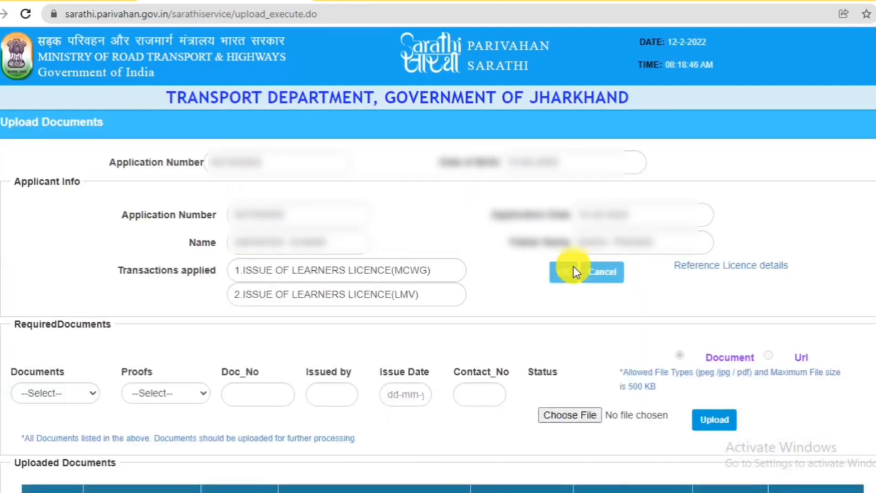
- Upload and confirm the WhatsApp image of the self declaration as Form1 Physical Fitness (Self Declaration) for both document and proof
click(67, 391)
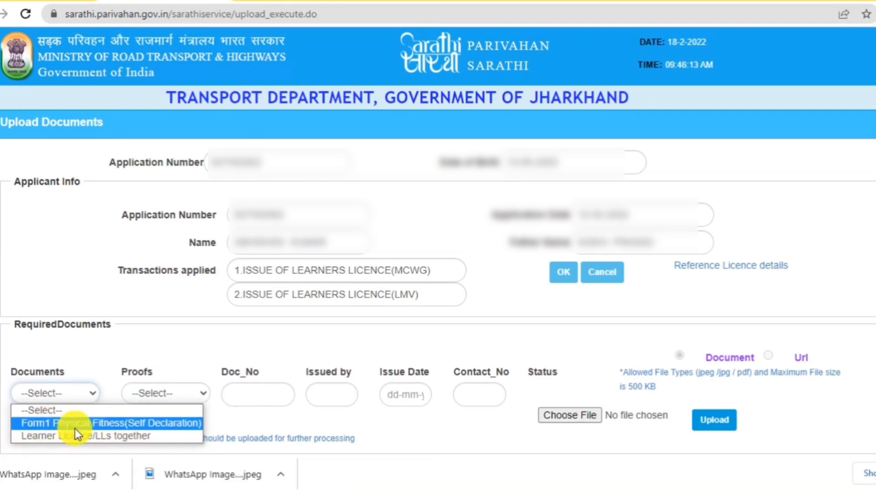
click(118, 424)
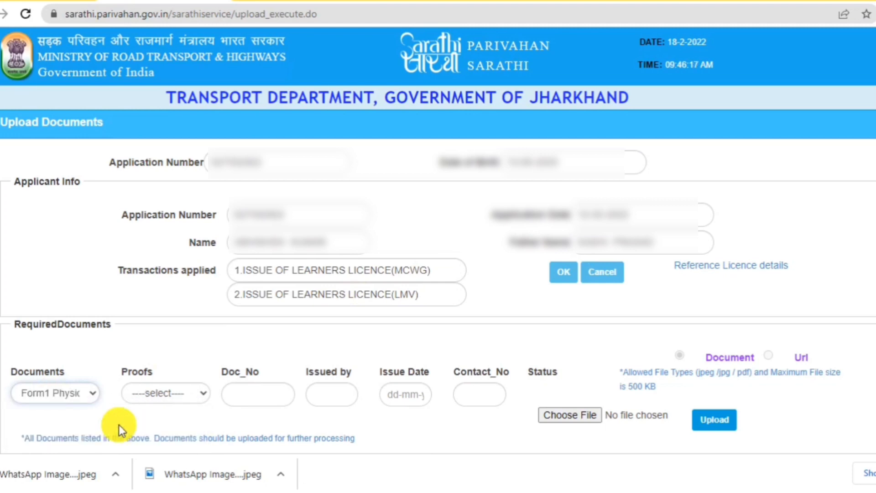
click(155, 395)
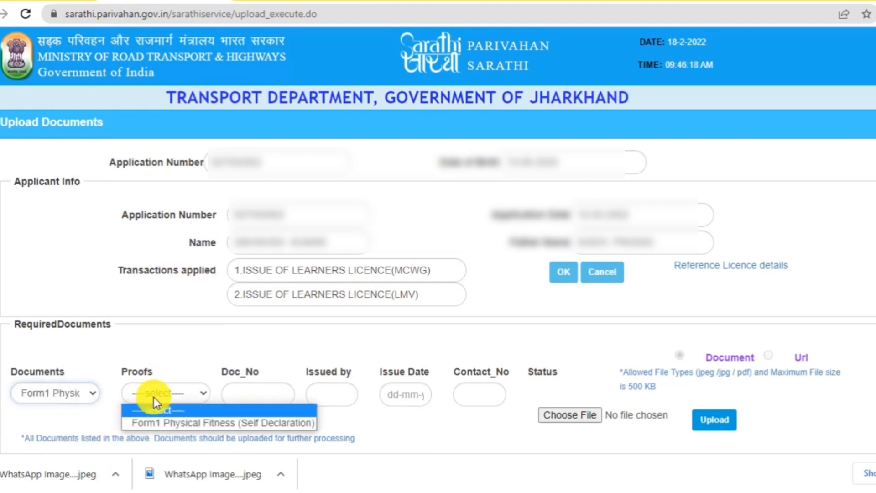
click(154, 425)
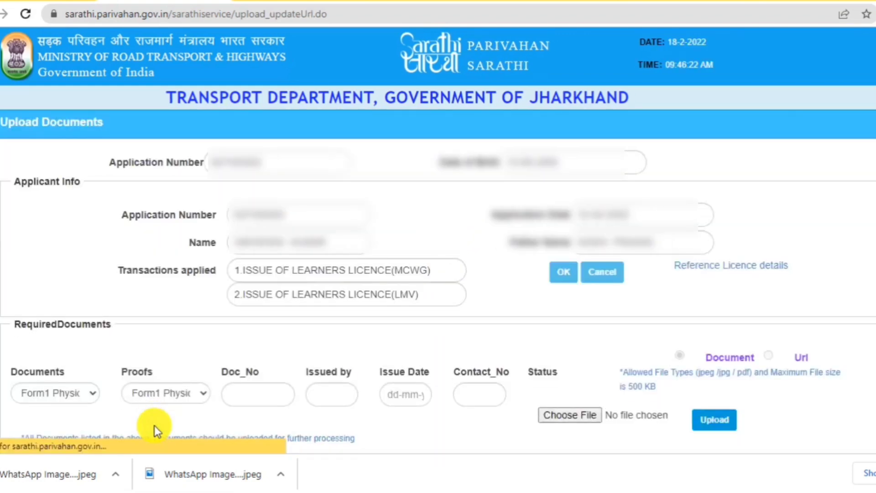
click(565, 415)
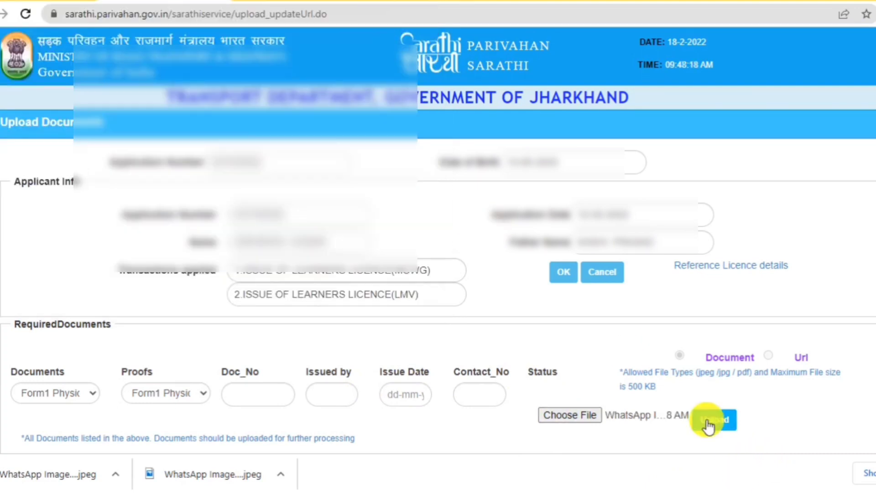
click(708, 424)
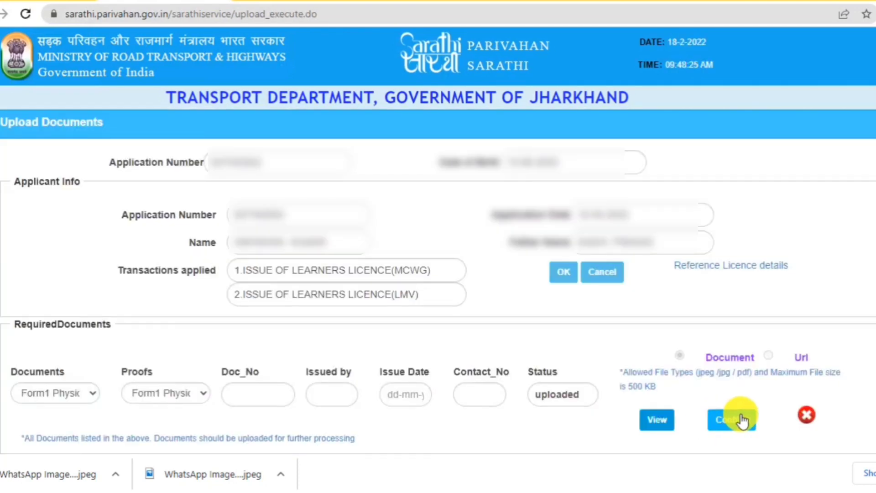
click(742, 420)
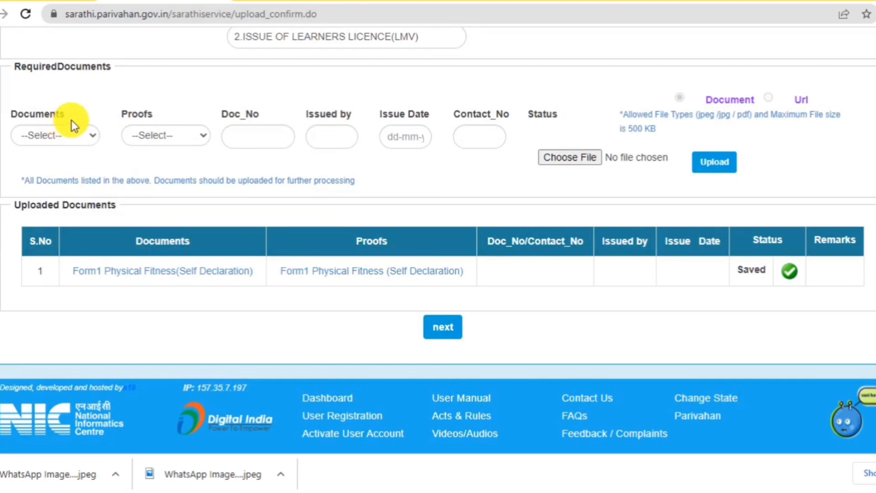
- Upload and confirm the second WhatsApp image from Downloads as Learner Licence/LLs together, with Learner Licence as the proof
click(42, 134)
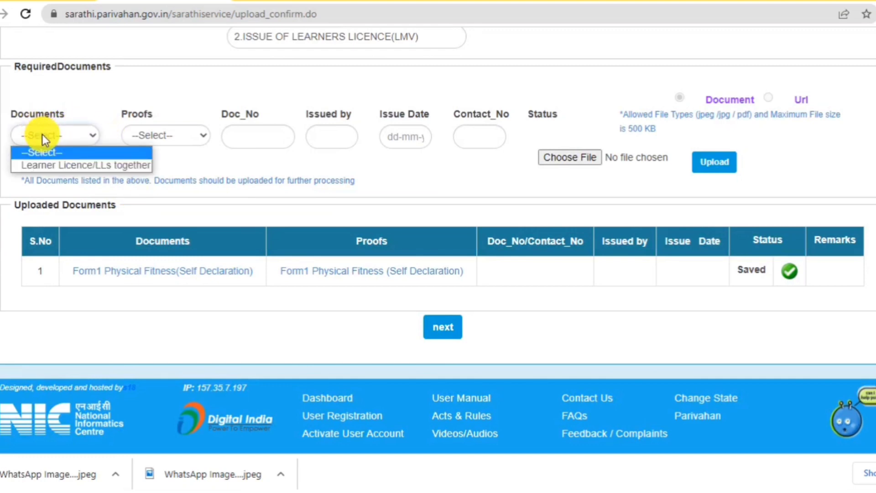
click(46, 163)
click(139, 132)
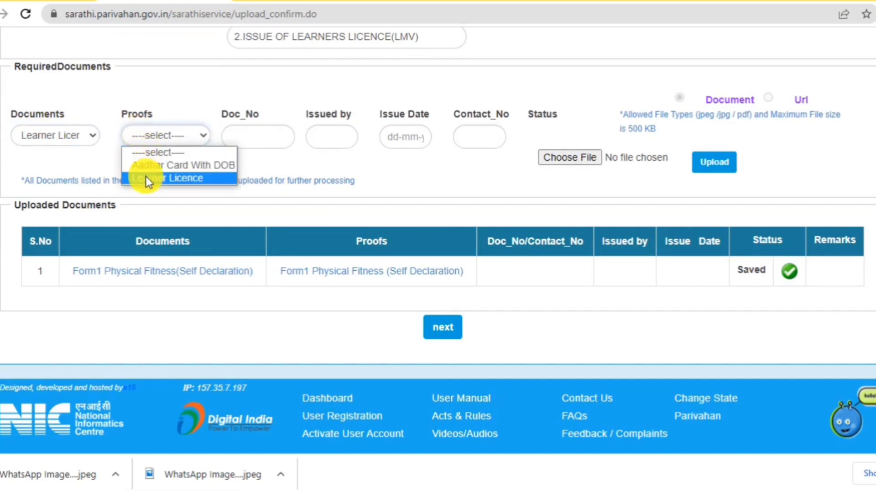
click(146, 177)
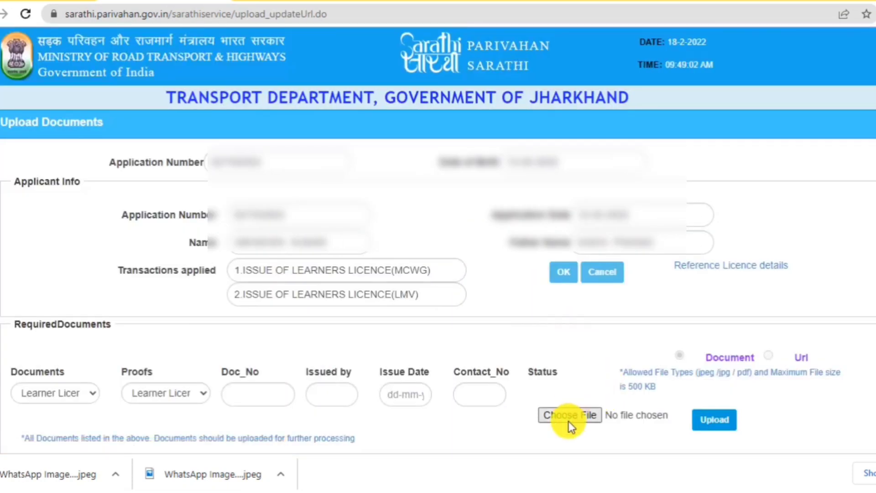
click(568, 415)
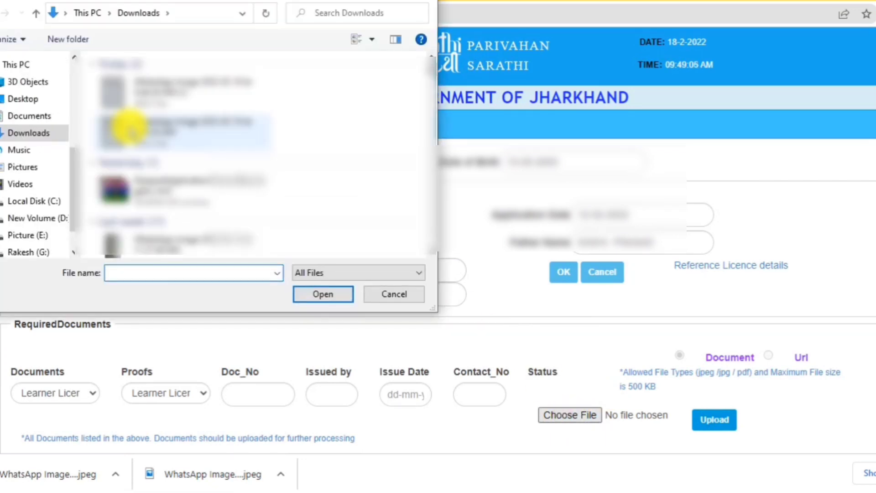
double_click(143, 123)
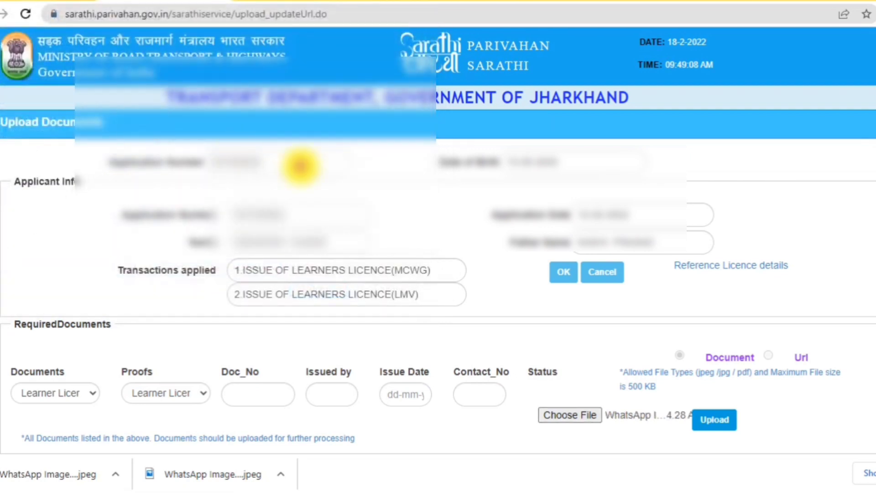
click(719, 420)
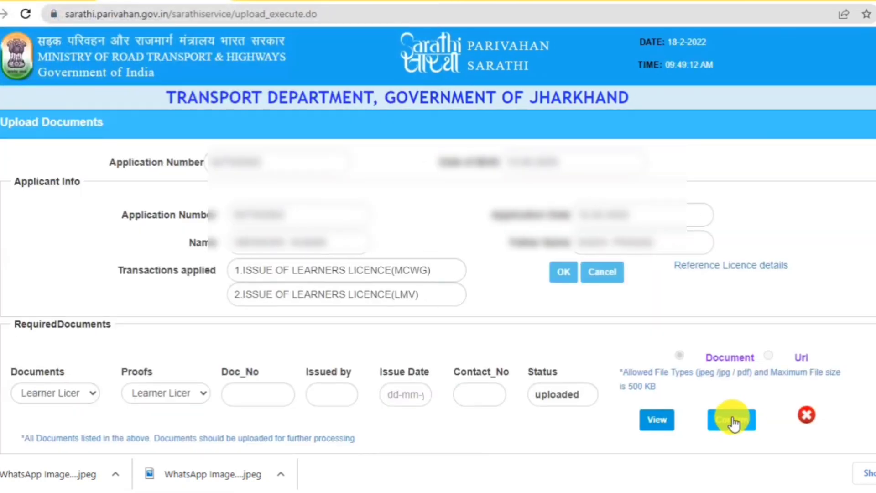
click(730, 419)
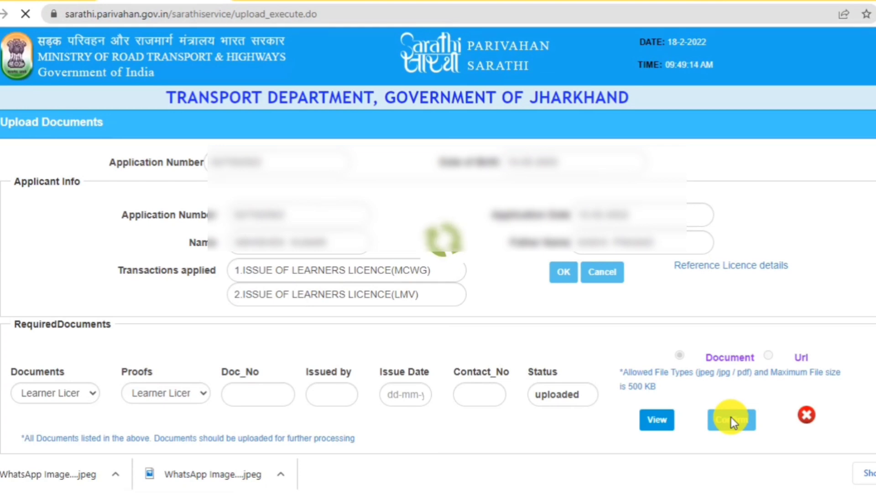
- Finish the document upload and proceed to the application's Fee Payment stage
scroll(731, 417, down, 4)
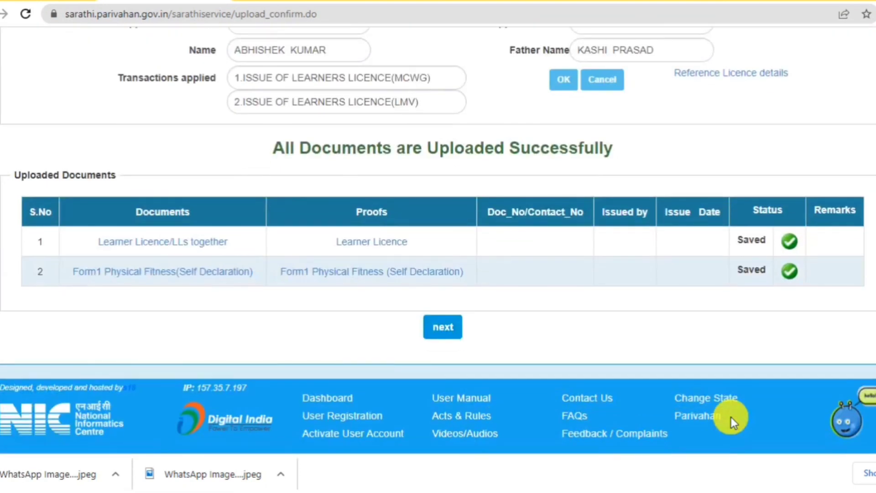
click(447, 332)
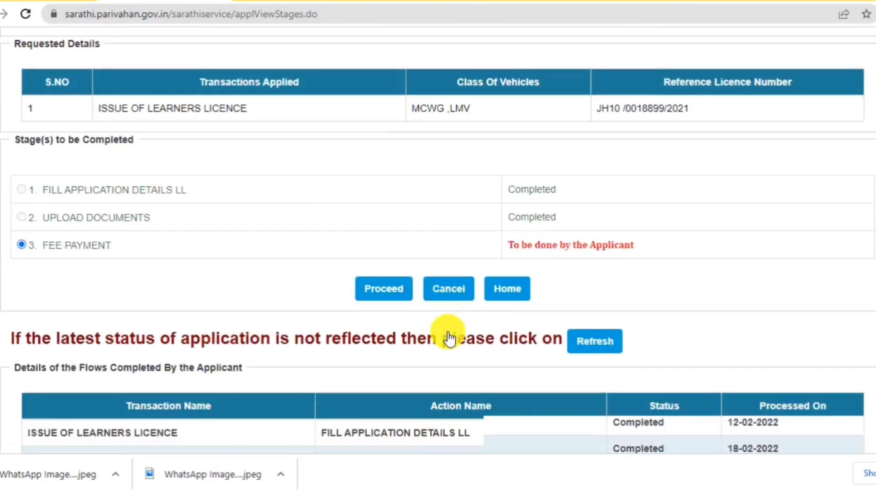
scroll(445, 336, down, 1)
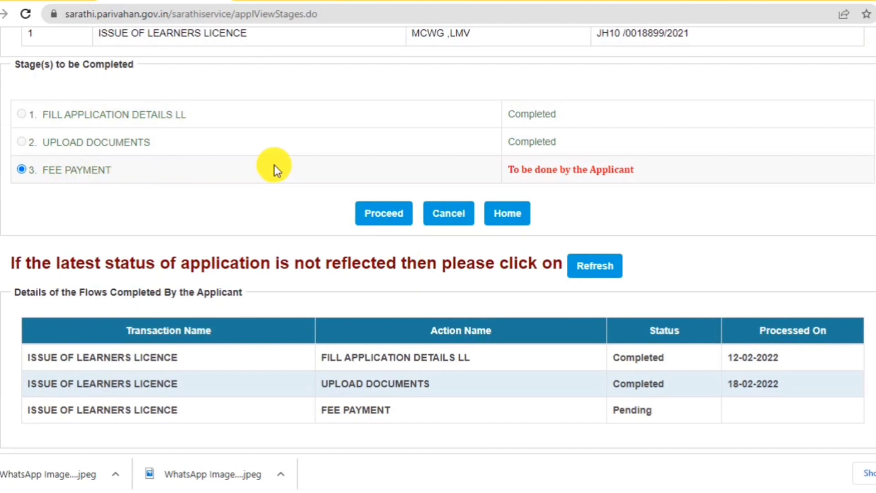
click(386, 222)
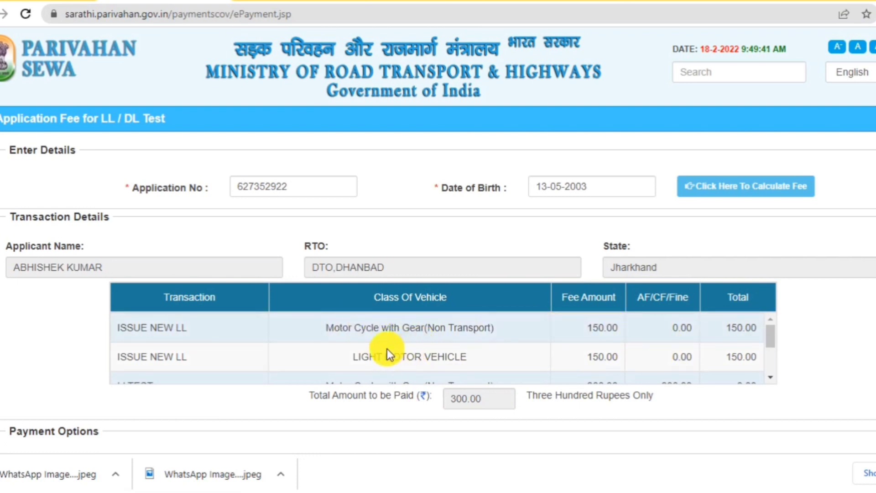
- Start the fee payment through the JeGRAS gateway, entering the captcha text and agreeing to the Terms and Conditions
scroll(387, 351, down, 2)
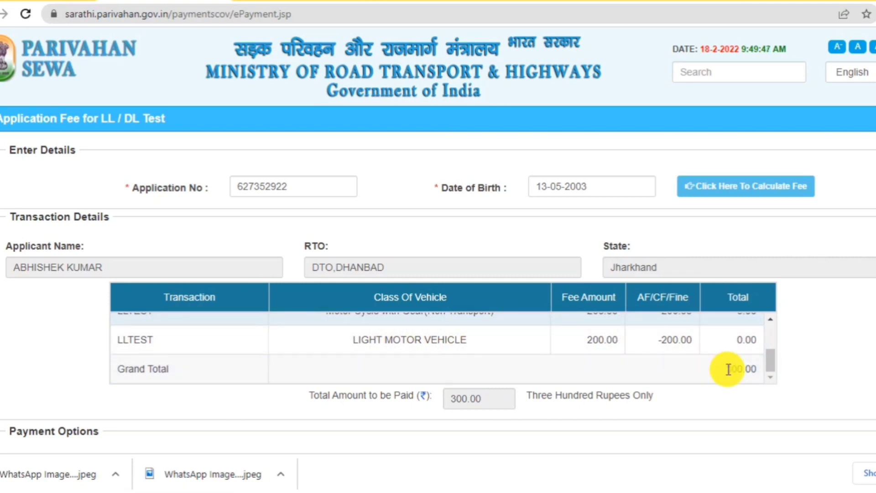
scroll(469, 405, down, 4)
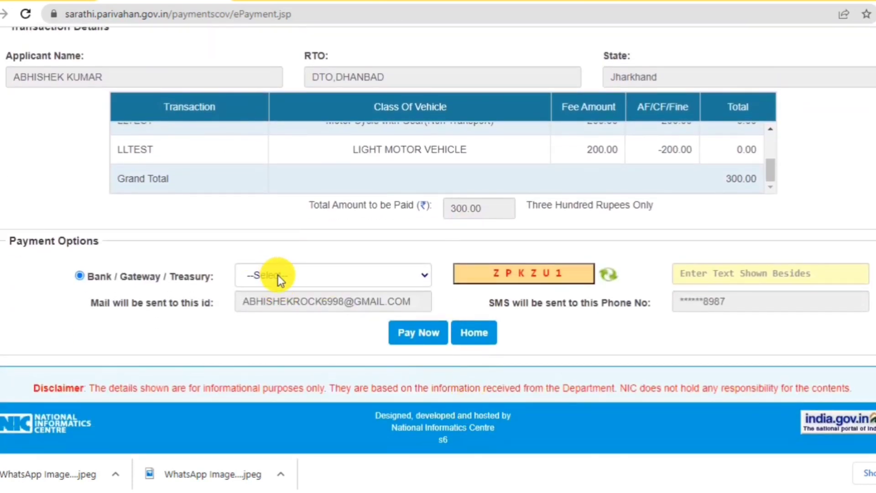
click(278, 275)
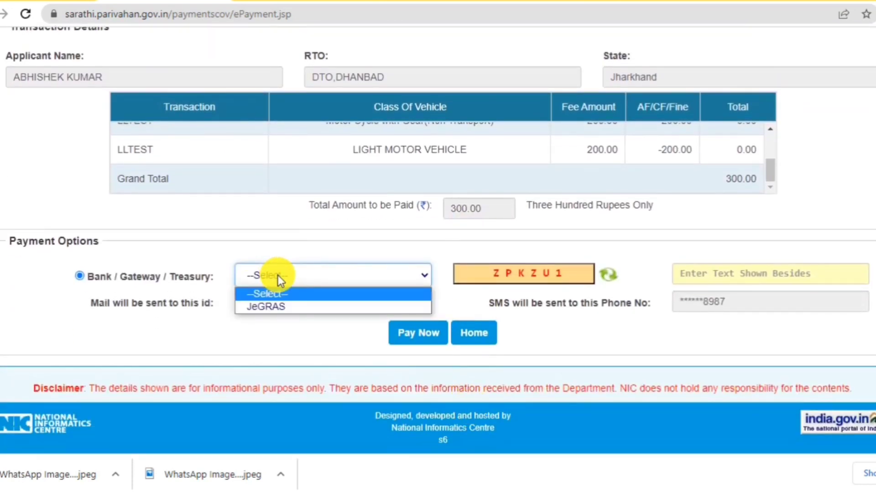
click(275, 307)
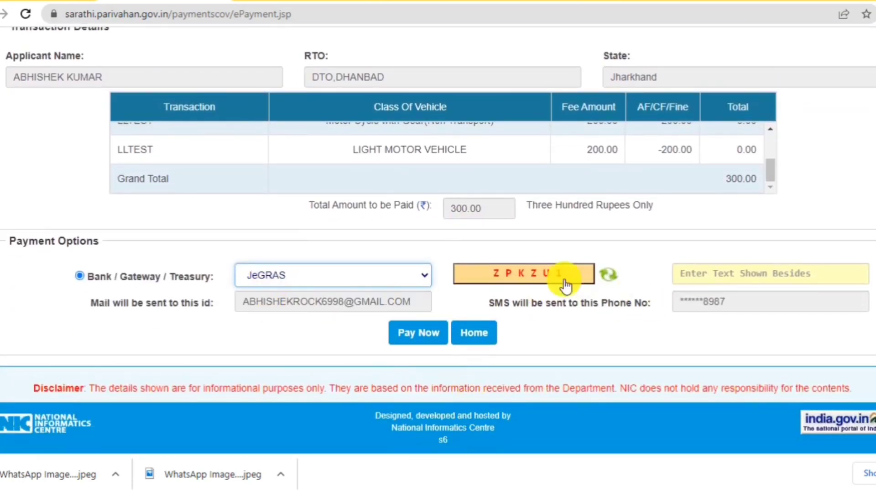
click(708, 272)
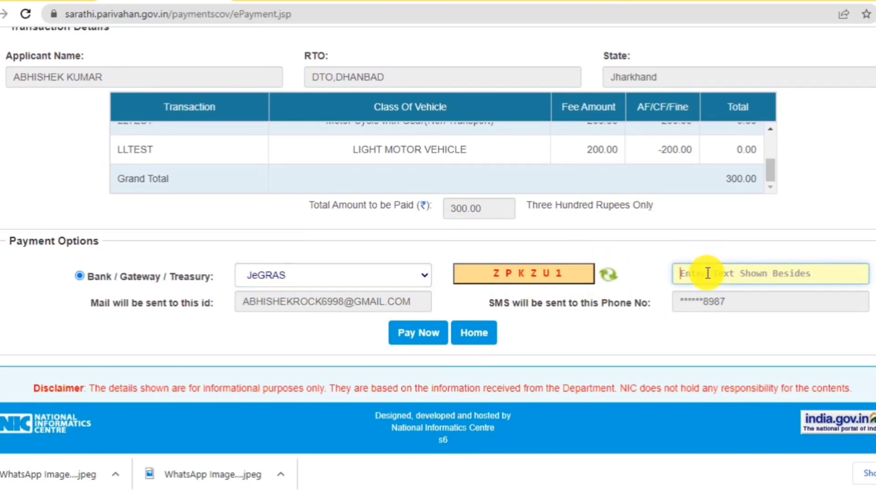
click(418, 334)
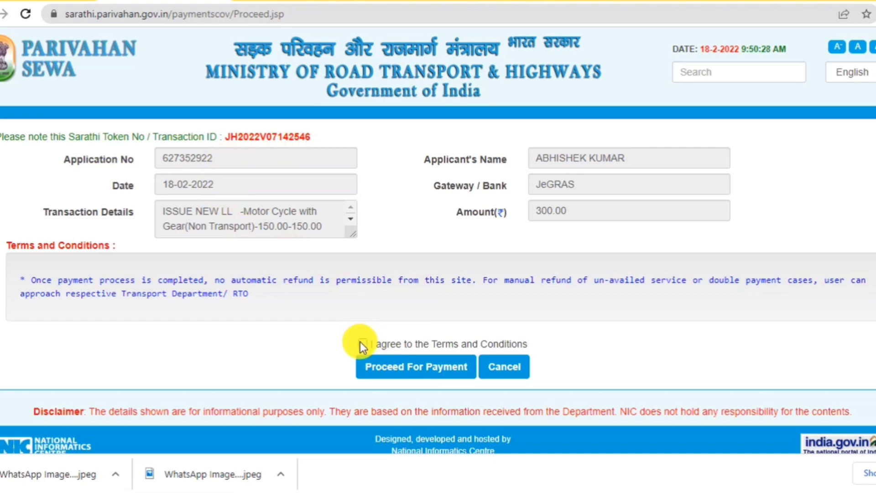
click(361, 342)
click(377, 368)
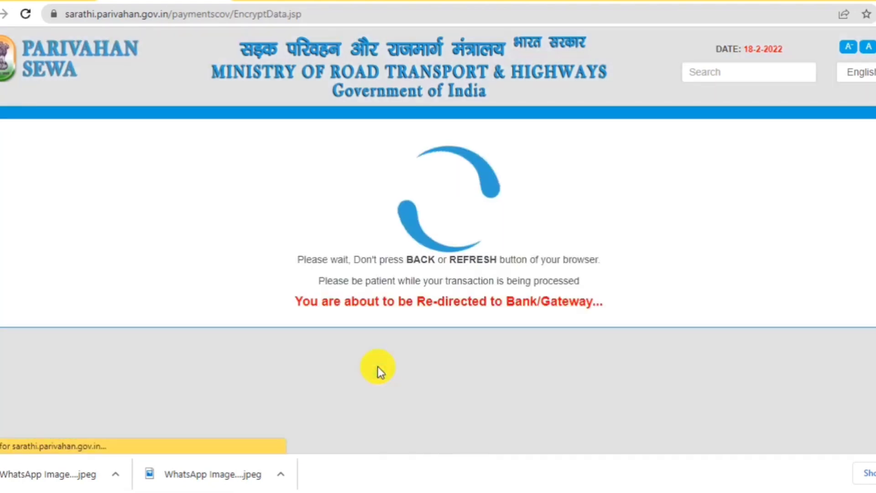
- Choose SBIEPAY as the payment gateway for the online payment and submit the payment details
scroll(388, 236, down, 6)
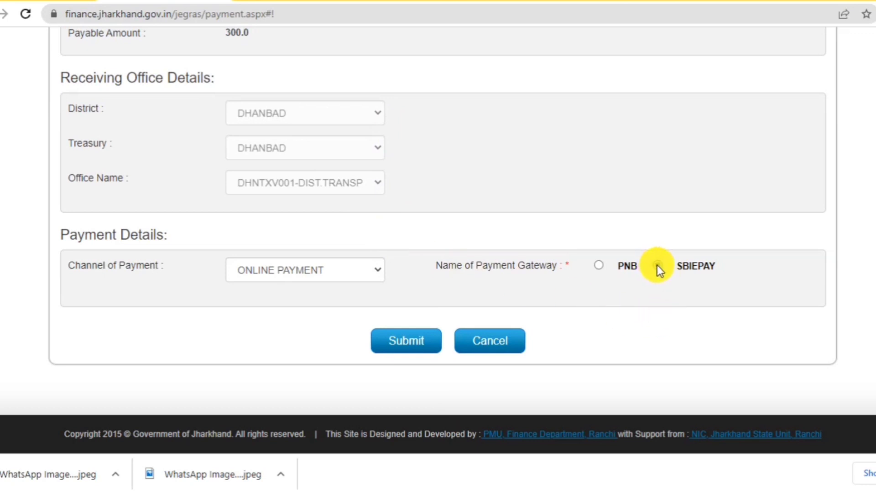
click(657, 265)
click(404, 341)
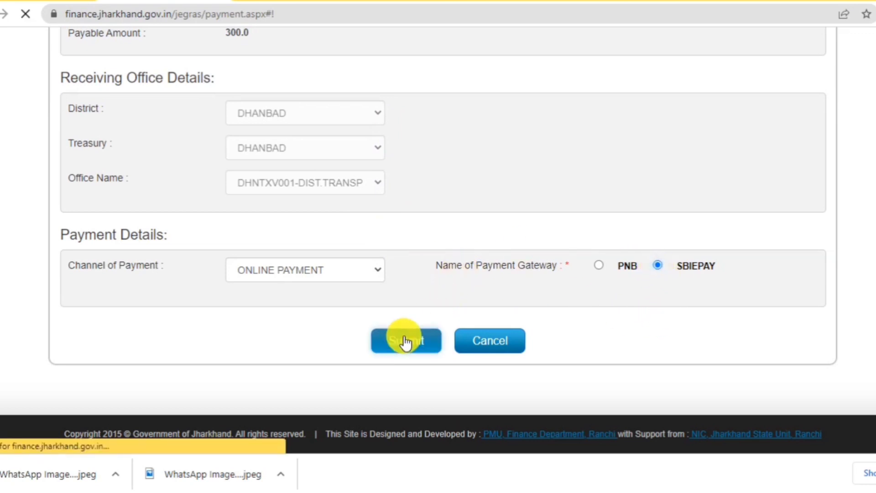
scroll(401, 340, down, 10)
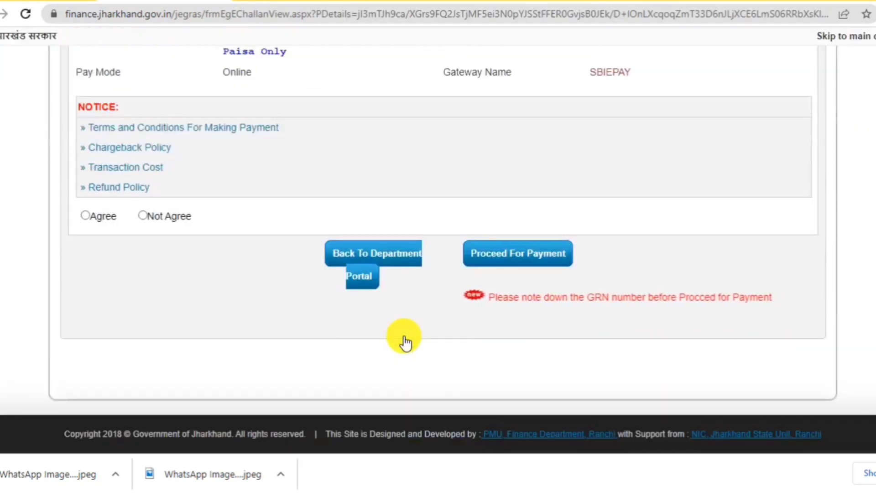
- Agree to the payment notice's terms and proceed to pay the fee through BHIM UPI with the UPI QR option
click(86, 216)
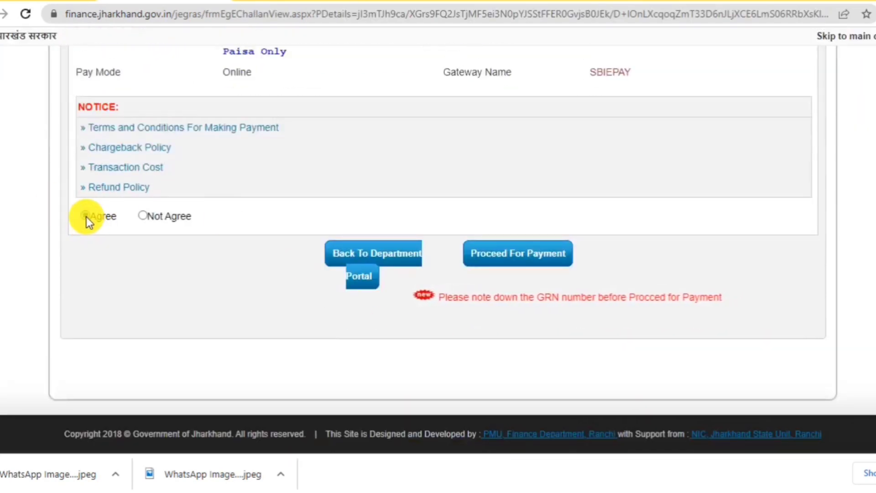
click(516, 265)
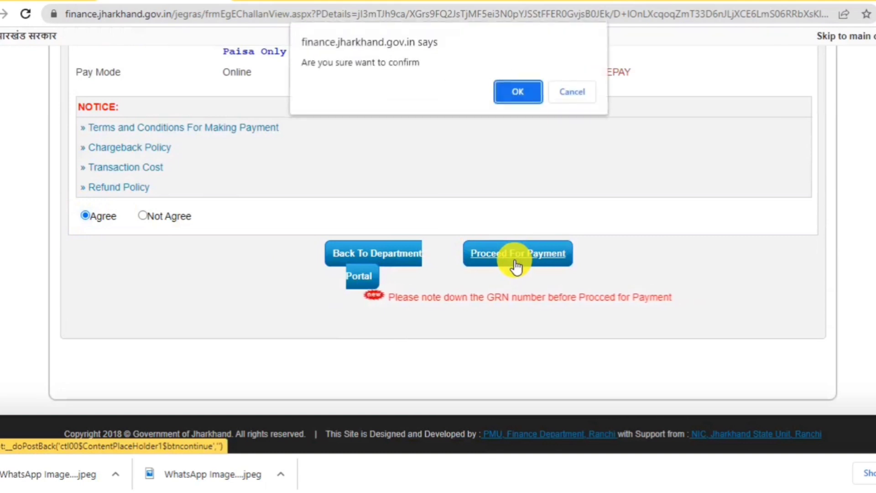
click(517, 94)
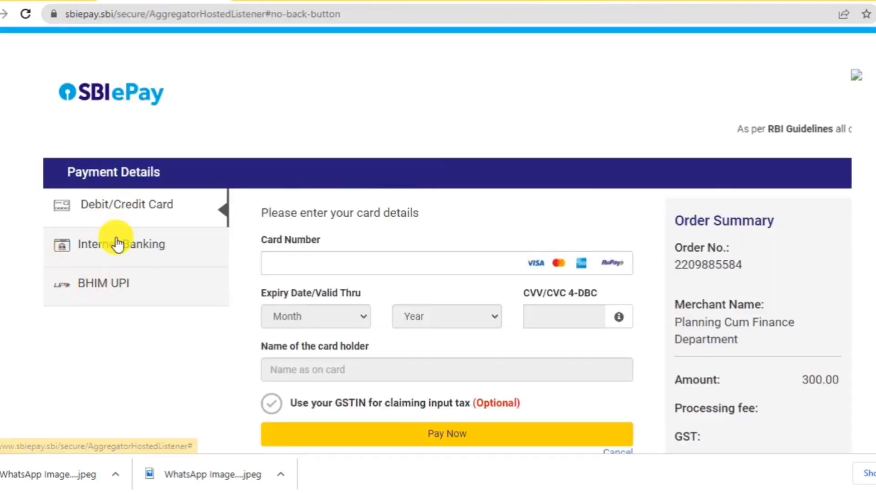
click(162, 286)
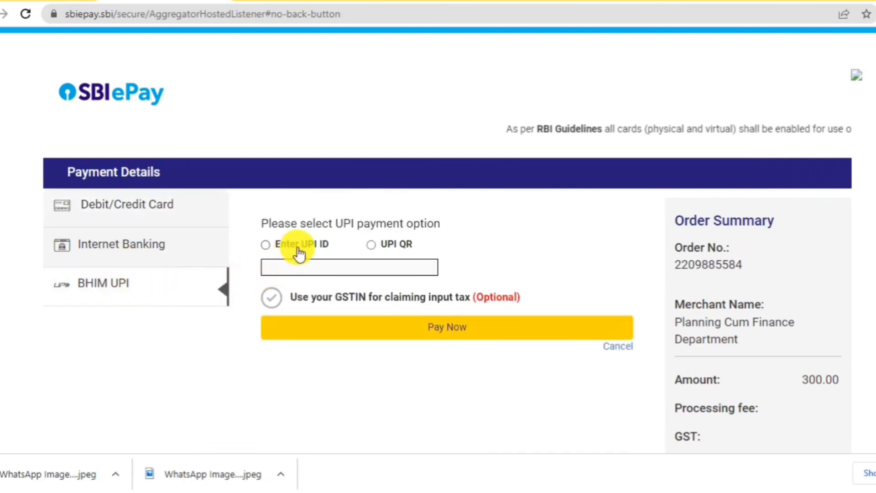
click(373, 246)
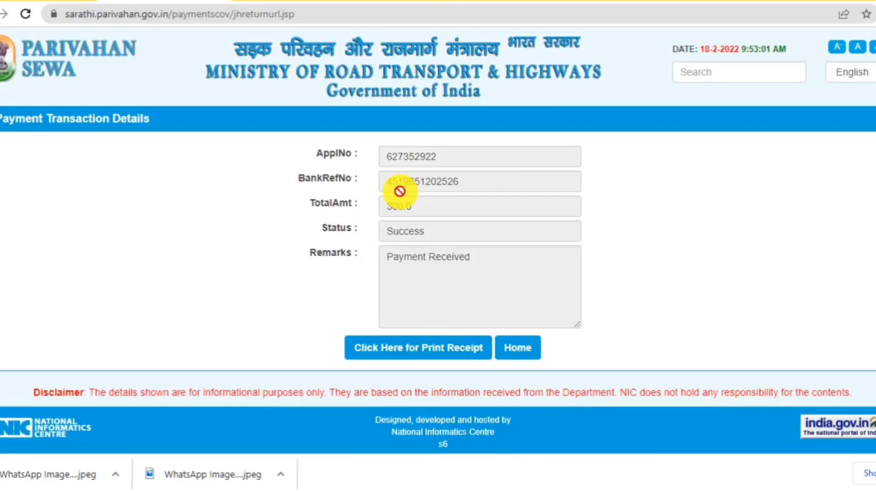
- Open the printable payment receipt and save it to the Desktop as a PDF named NEW BILL
click(446, 352)
click(446, 352)
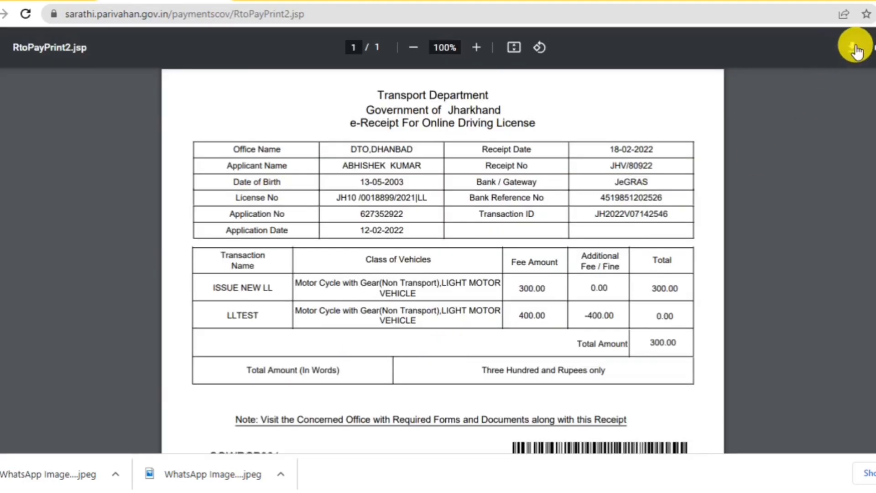
click(853, 47)
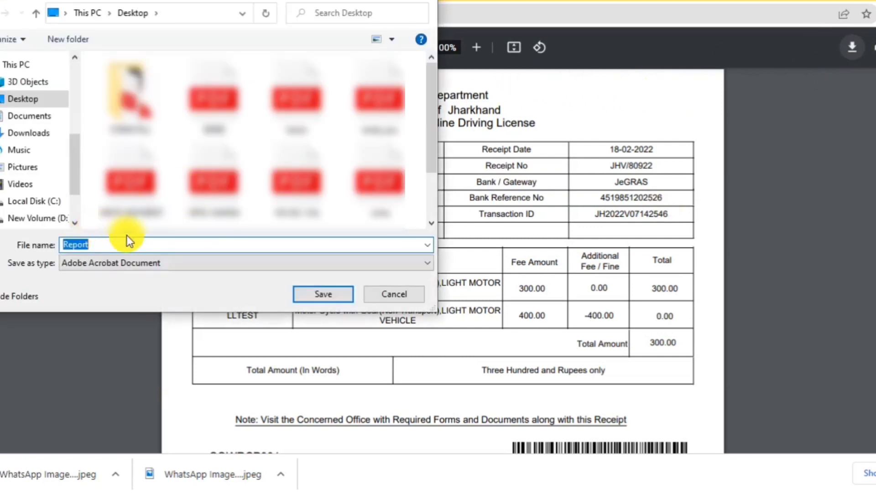
text(NEW)
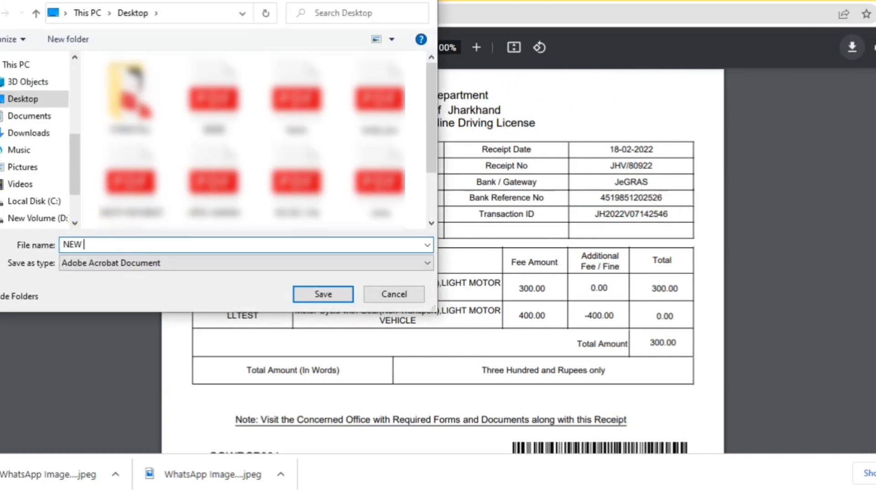
text( BILL)
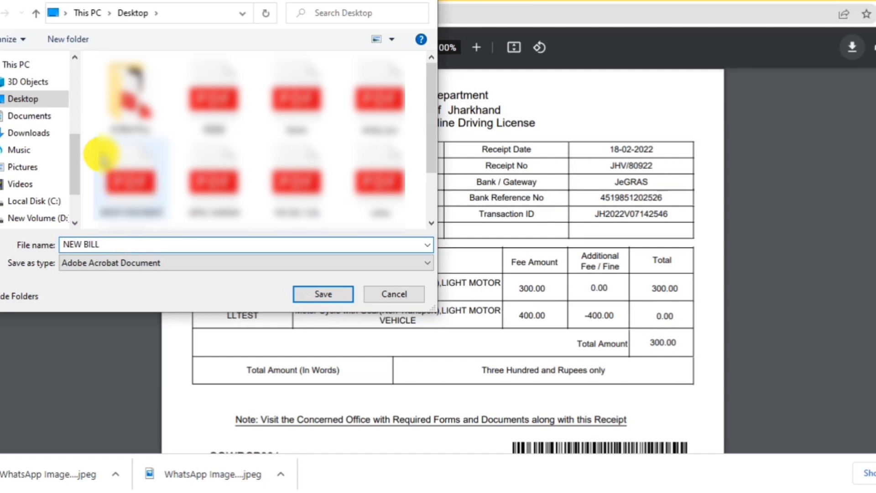
click(323, 294)
- Return from the receipt to the Payment Transaction Details page and go to the Sarathi home page
key(alt+Left)
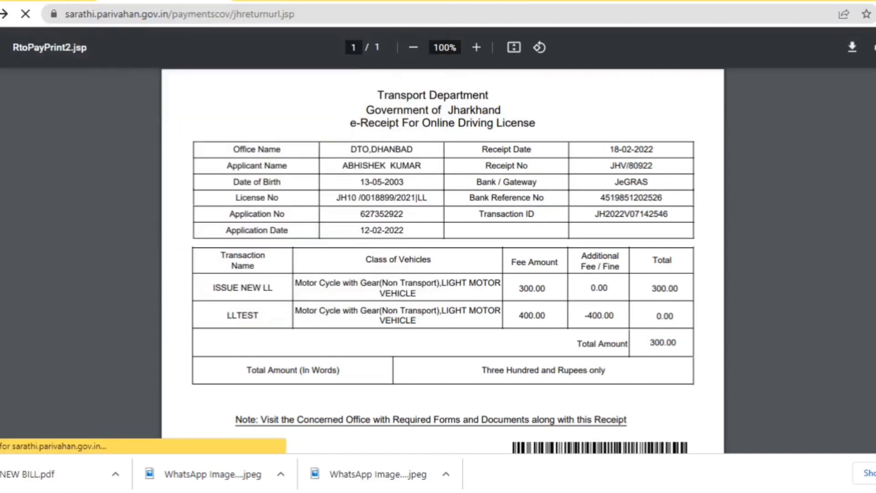
click(507, 355)
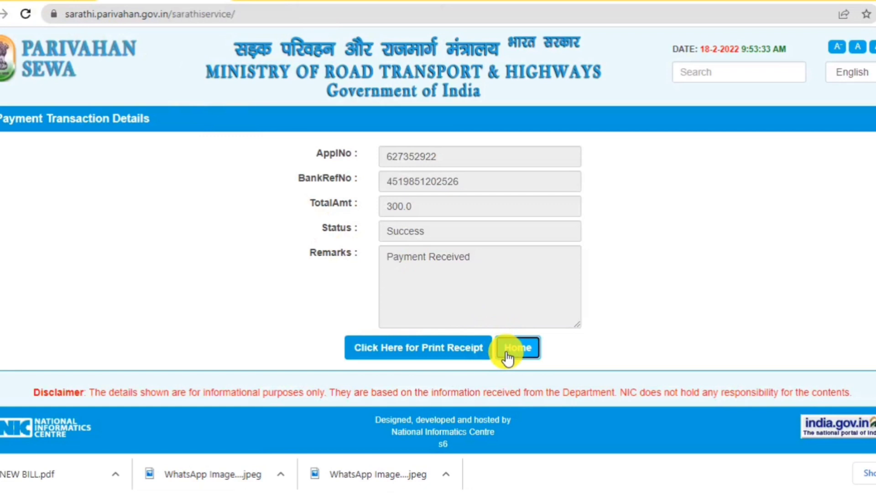